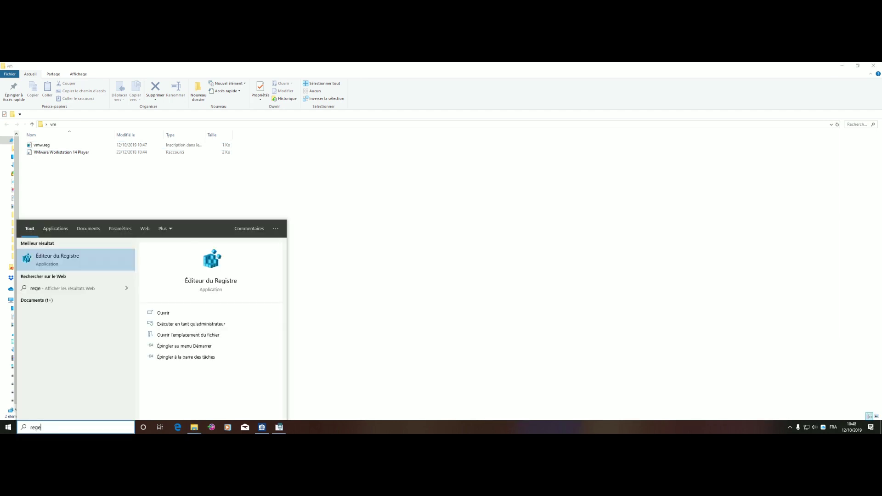
Step: Launch the Registry Editor (regedit), allow it to make changes, and go to the HKEY_LOCAL_MACHINE\SOFTWARE key
{"action": "type", "text": "dit"}
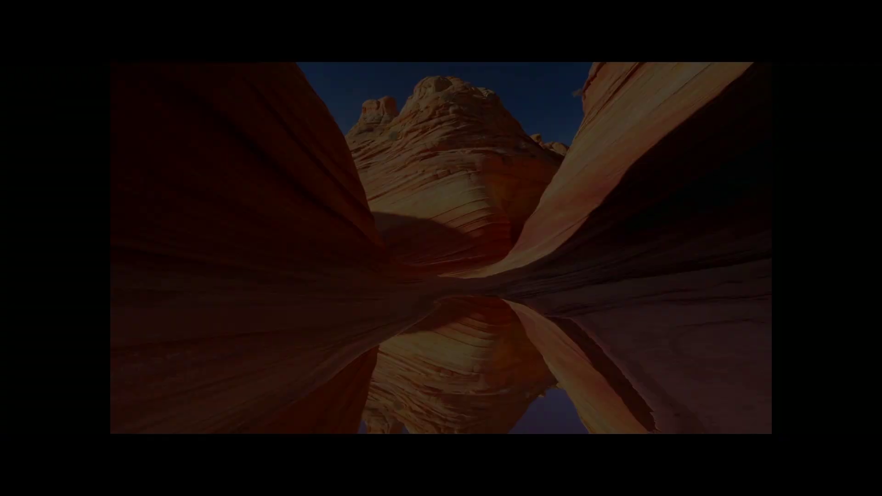
{"action": "left_click", "coordinate": [405, 288]}
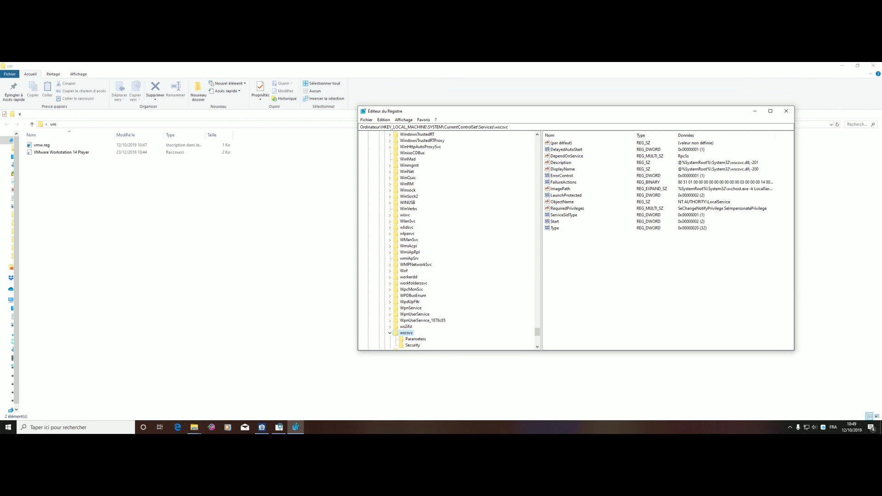
{"action": "left_click_drag", "start_coordinate": [511, 127], "coordinate": [451, 127]}
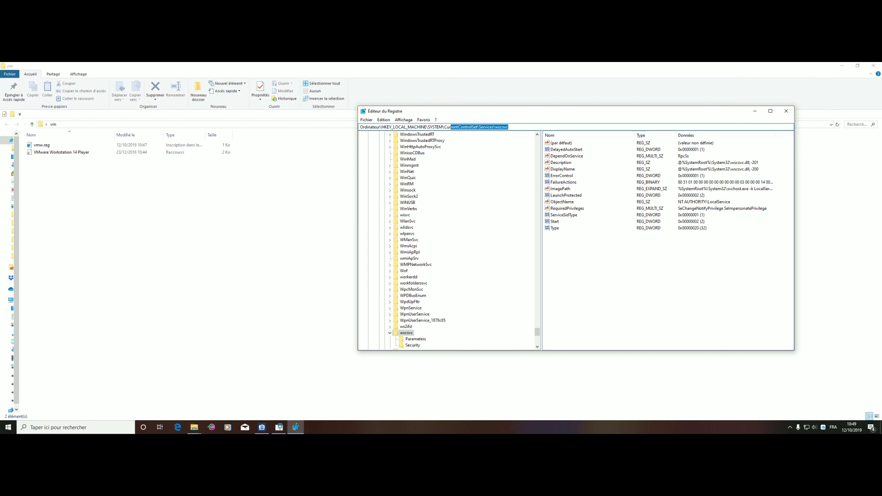
{"action": "left_click_drag", "start_coordinate": [450, 128], "coordinate": [427, 128]}
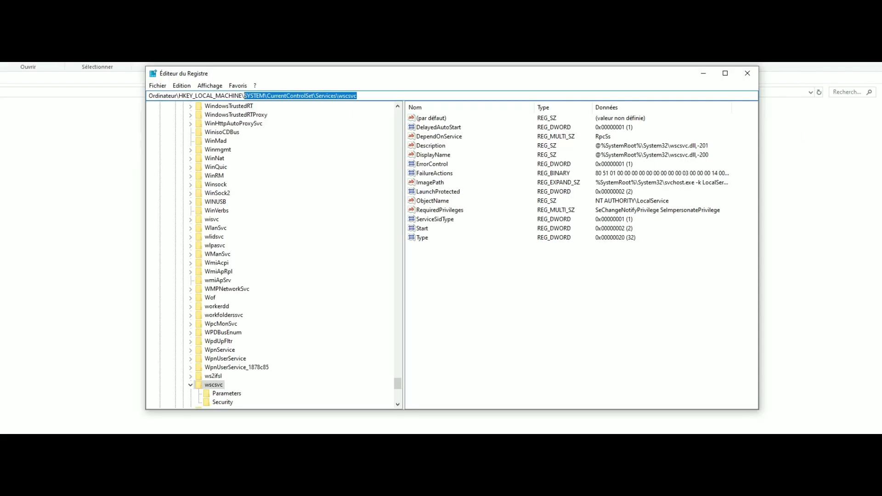
{"action": "type", "text": "SOF"}
{"action": "key", "text": "Return"}
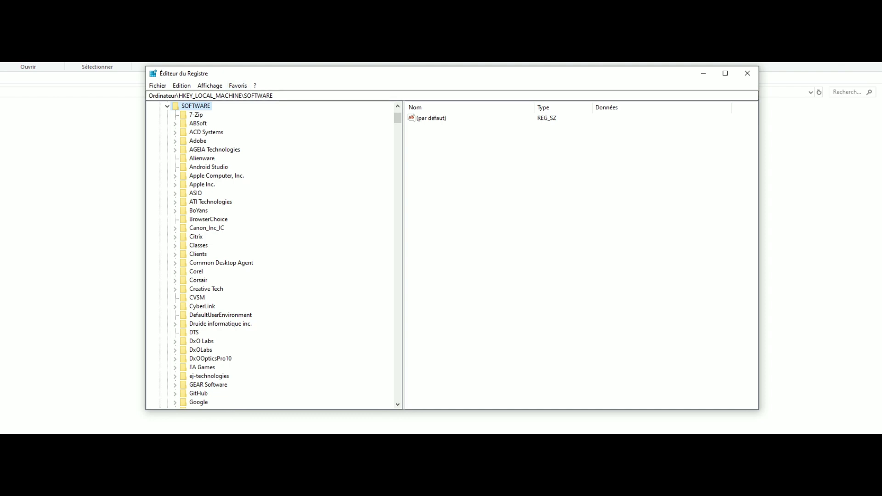
Step: Under SOFTWARE, expand Microsoft\Windows NT\CurrentVersion and open its AppCompatFlags key
{"action": "scroll", "coordinate": [271, 255], "scroll_direction": "down", "scroll_amount": 6}
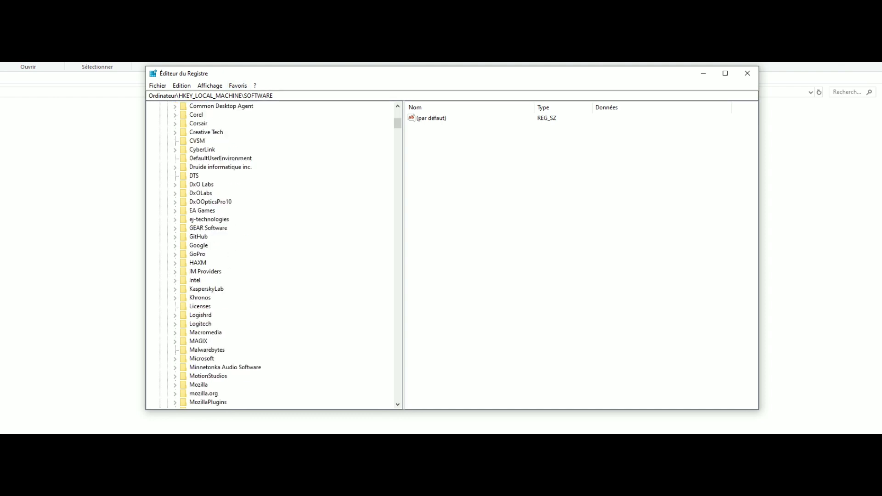
{"action": "left_click", "coordinate": [175, 358]}
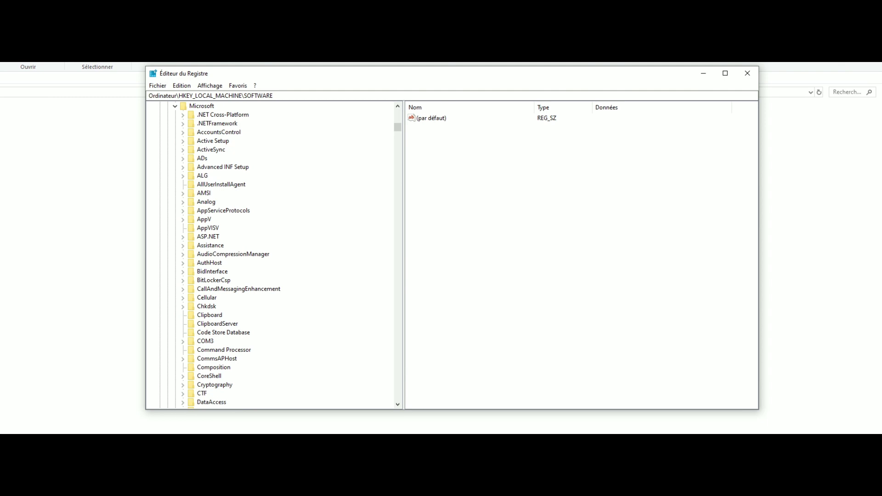
{"action": "left_click", "coordinate": [202, 106]}
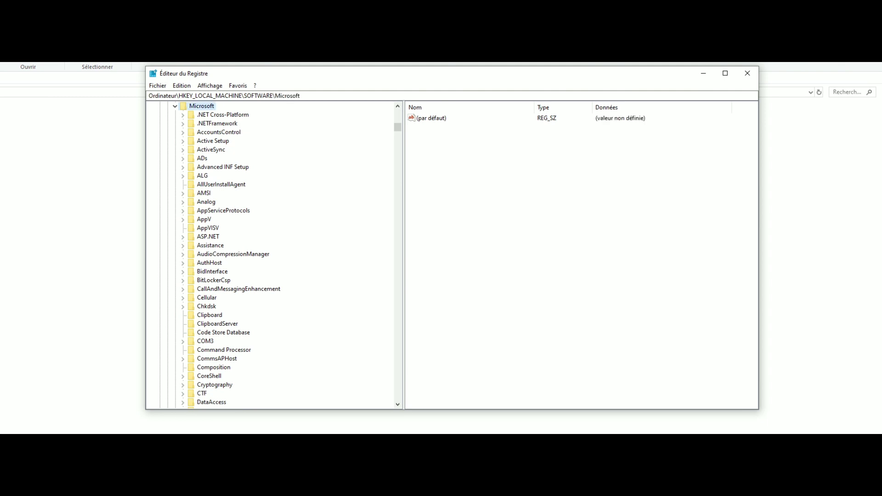
{"action": "scroll", "coordinate": [271, 255], "scroll_direction": "down", "scroll_amount": 20}
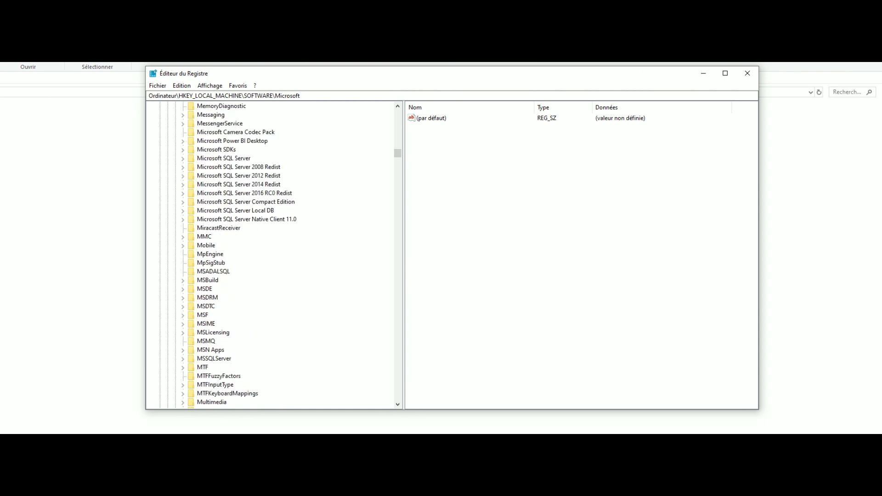
{"action": "scroll", "coordinate": [271, 255], "scroll_direction": "down", "scroll_amount": 20}
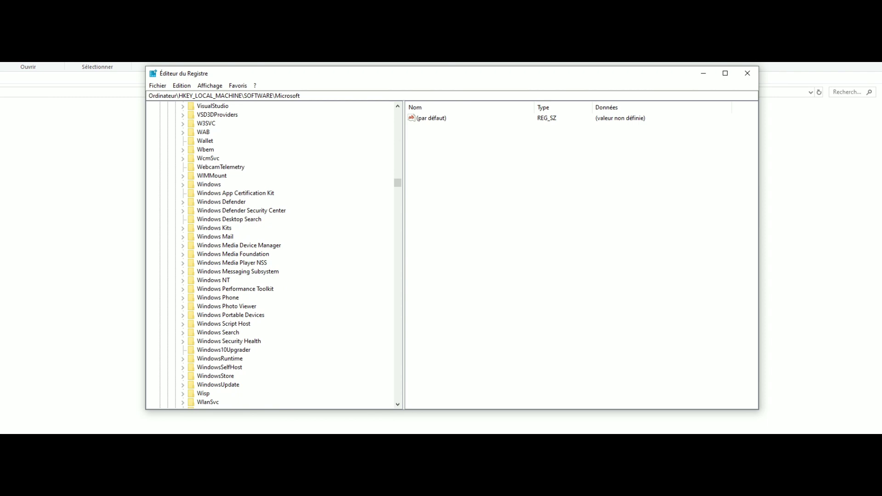
{"action": "double_click", "coordinate": [213, 280]}
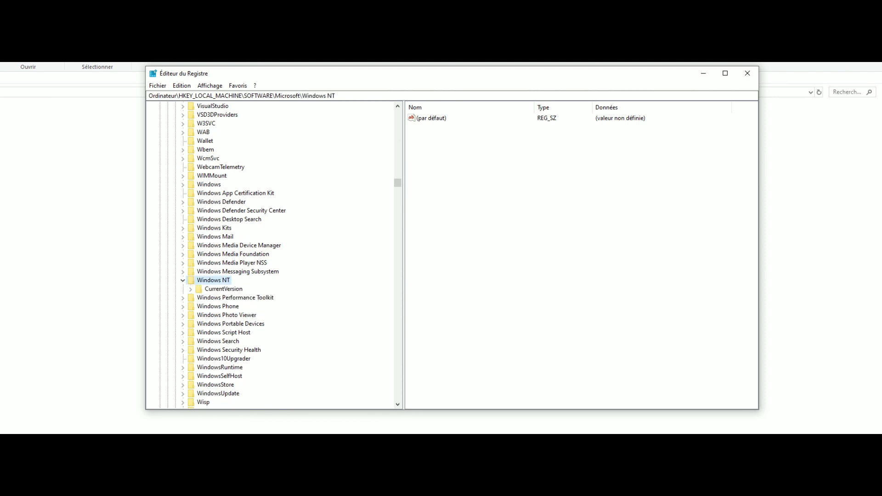
{"action": "double_click", "coordinate": [224, 289]}
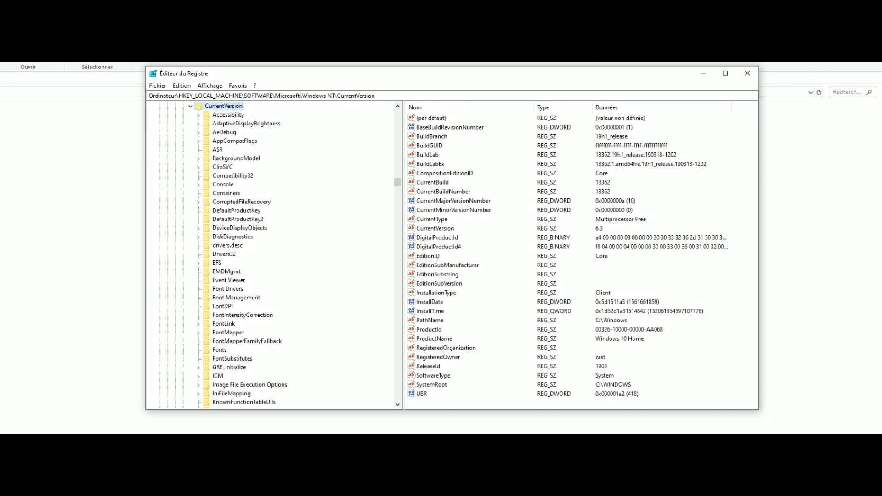
{"action": "double_click", "coordinate": [235, 141]}
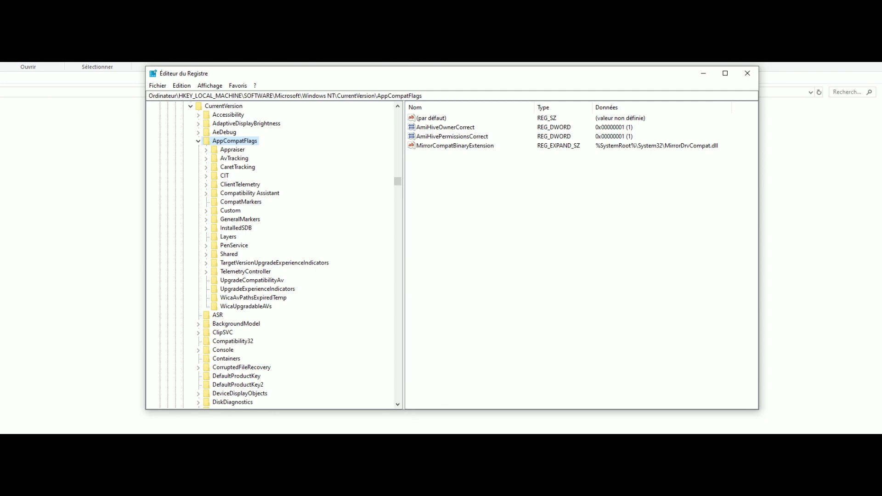
Step: Create a 32-bit DWORD value in AppCompatFlags named {3d9912c3-cb54-4f34-ab71-1d429553bf96}
{"action": "right_click", "coordinate": [480, 186]}
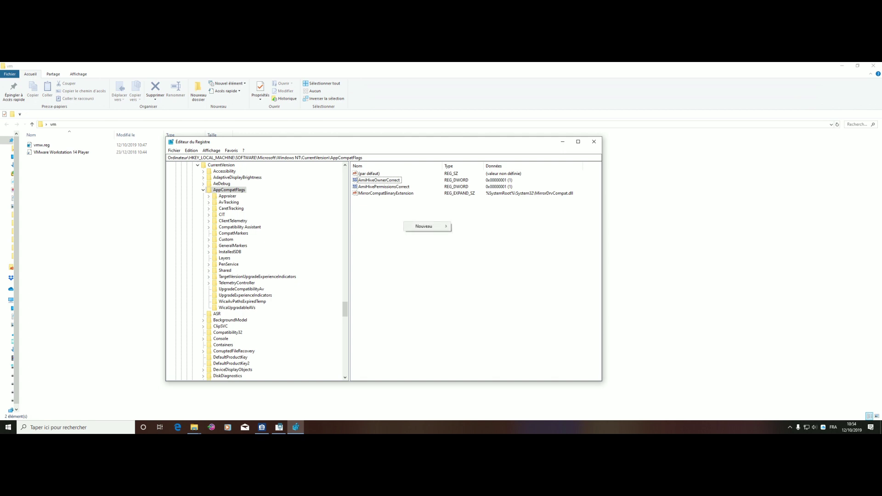
{"action": "mouse_move", "coordinate": [426, 227]}
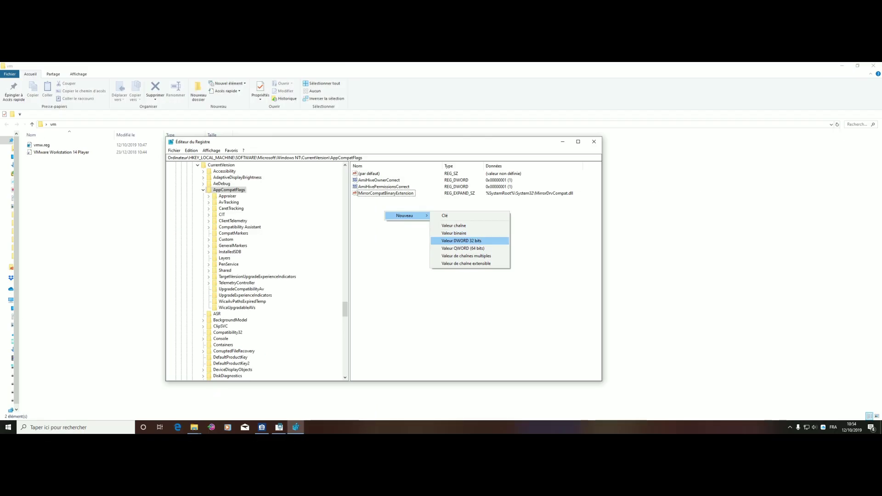
{"action": "key", "text": "Return"}
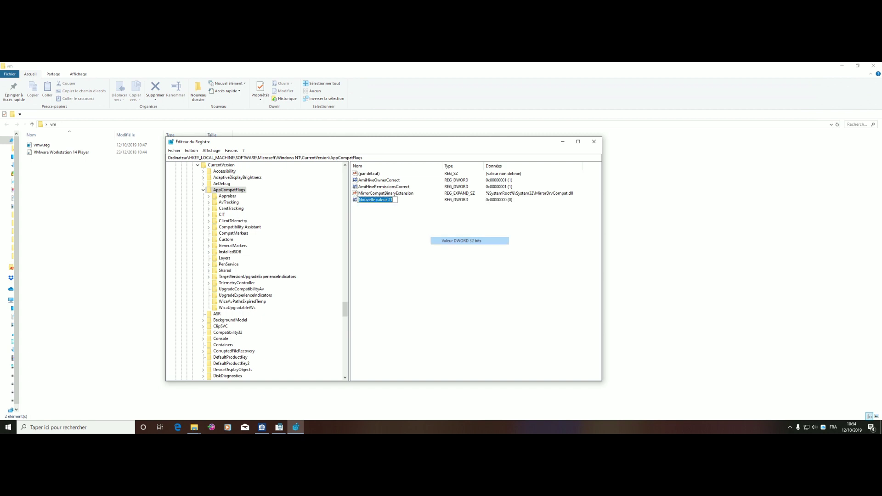
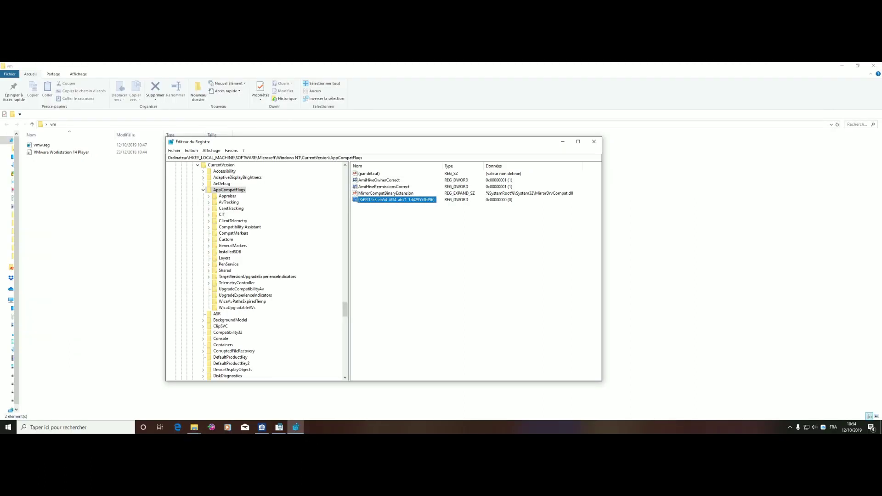
Step: Set the data of the {3d9912c3-cb54-4f34-ab71-1d429553bf96} value to hexadecimal 00000077
{"action": "left_click", "coordinate": [279, 427]}
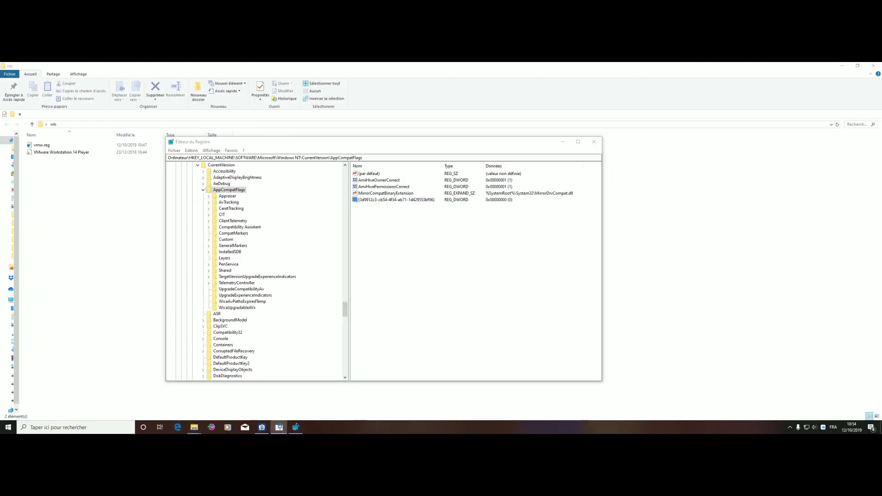
{"action": "double_click", "coordinate": [396, 200]}
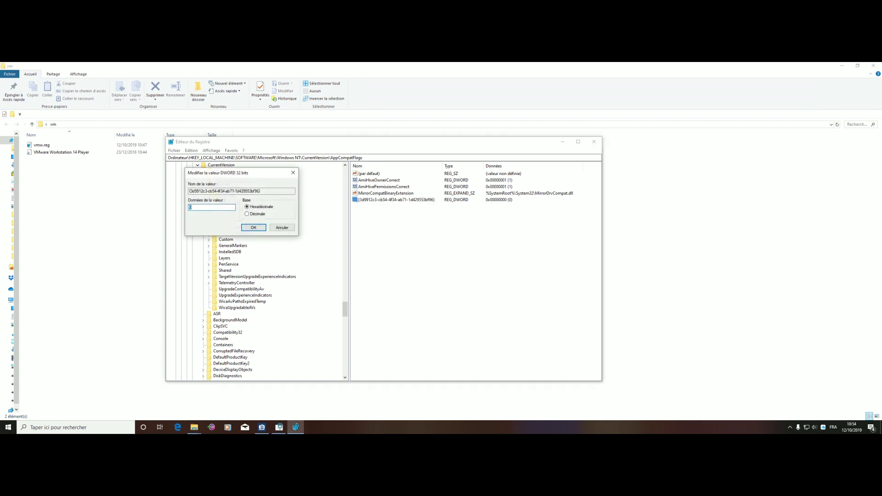
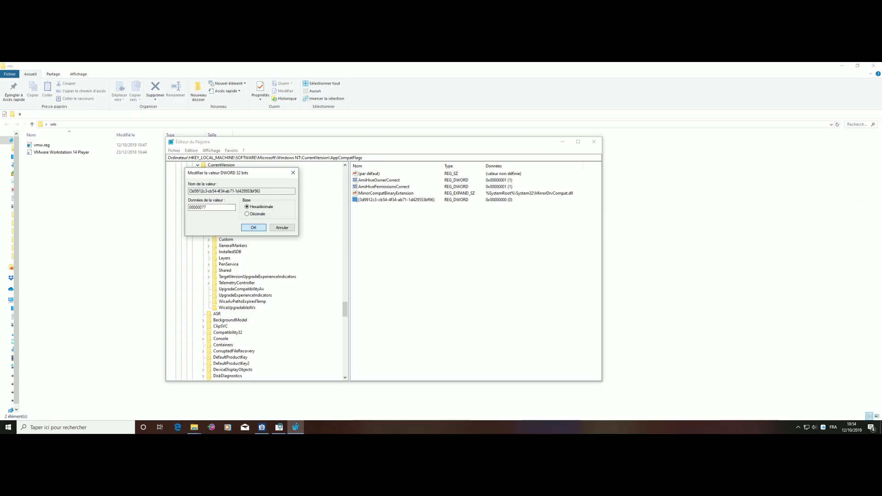
{"action": "key", "text": "Return"}
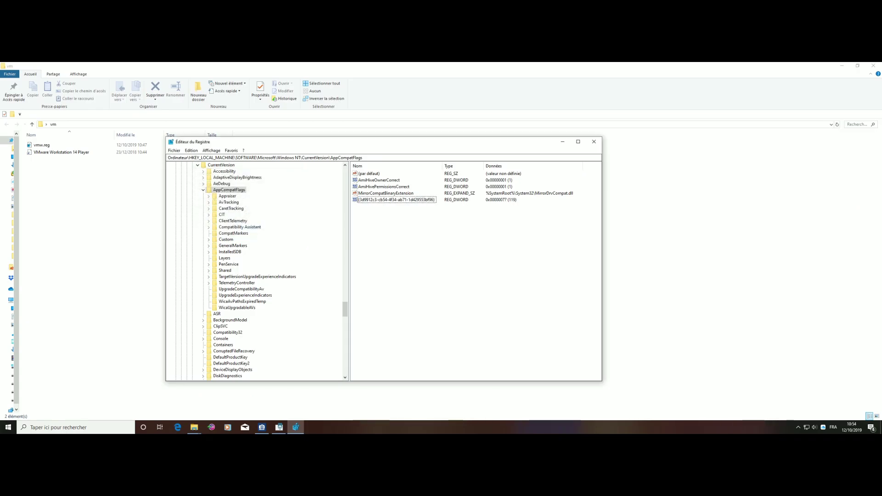
Step: Add a second 32-bit DWORD value to AppCompatFlags named {66f21bbc-149a-411b-8e11-880af7c1266c}
{"action": "key", "text": "alt+Tab"}
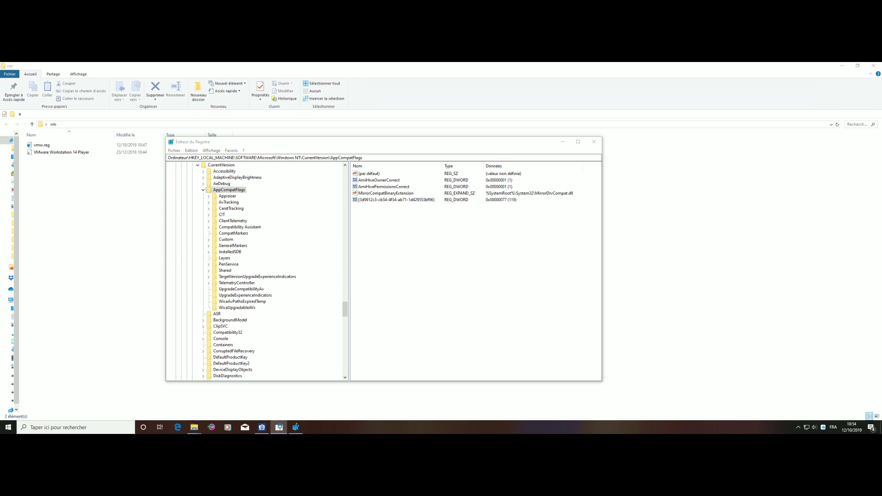
{"action": "key", "text": "alt+Tab"}
{"action": "right_click", "coordinate": [430, 240]}
{"action": "mouse_move", "coordinate": [452, 243]}
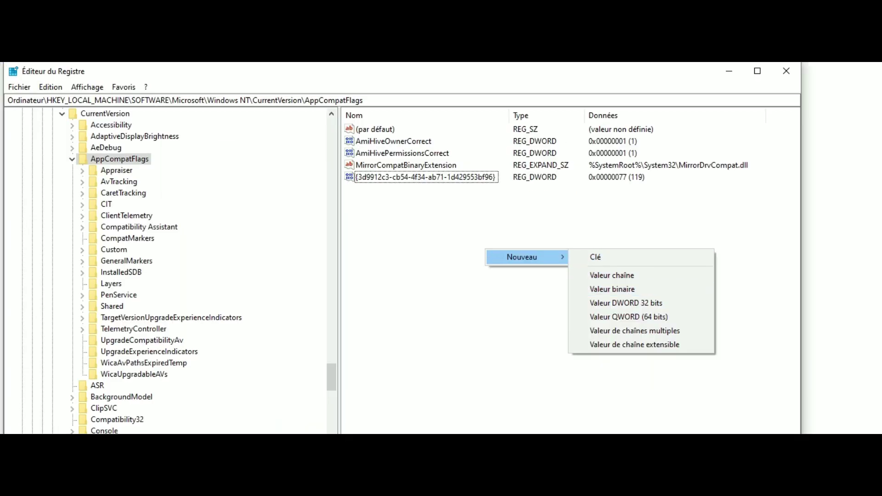
{"action": "key", "text": "Return"}
{"action": "type", "text": "{66f21bbc-149a-411b-8e11-880af7c1266c}"}
{"action": "key", "text": "Return"}
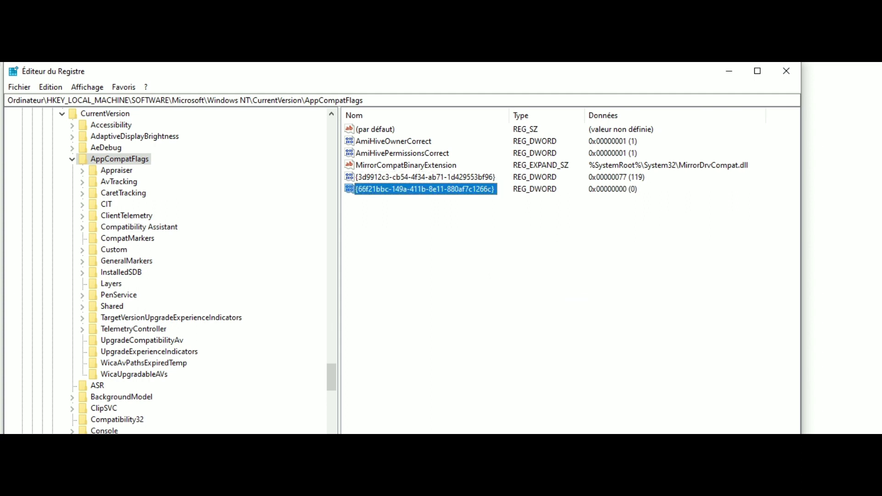
Step: Set the data of the {66f21bbc-149a-411b-8e11-880af7c1266c} value to hexadecimal 00000077
{"action": "key", "text": "alt+Tab"}
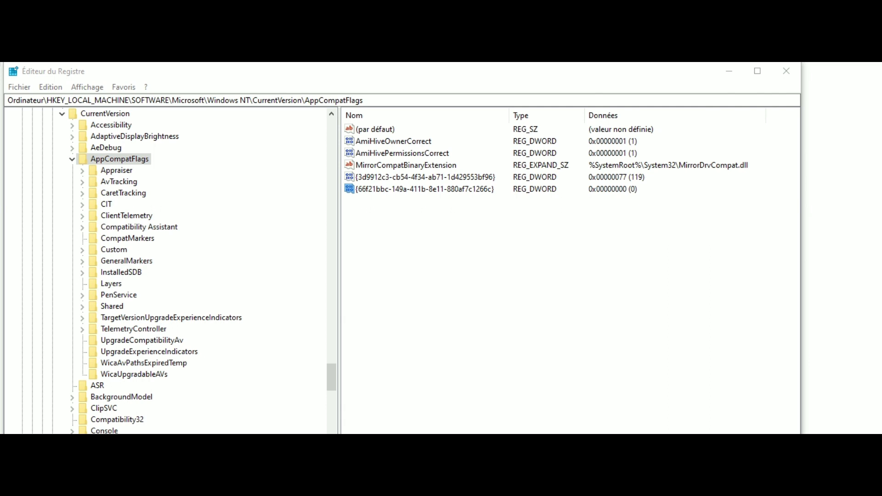
{"action": "key", "text": "alt+Tab"}
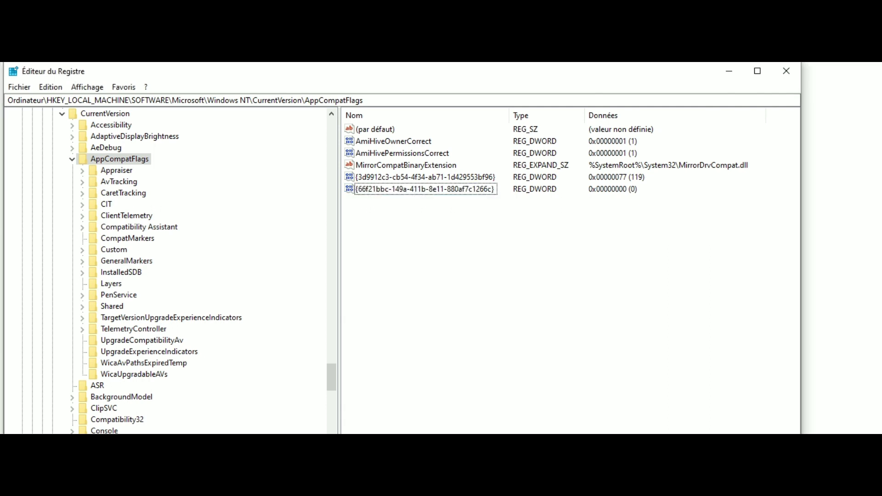
{"action": "key", "text": "Return"}
{"action": "type", "text": "00000077"}
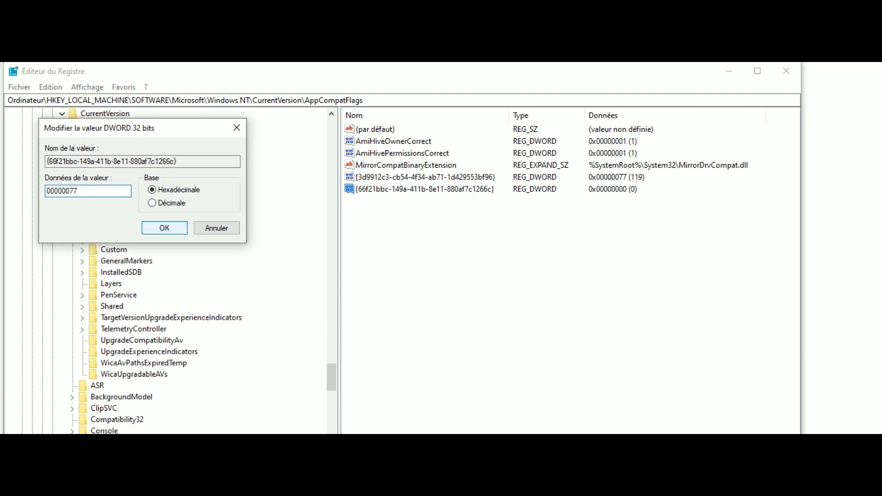
{"action": "left_click", "coordinate": [164, 229]}
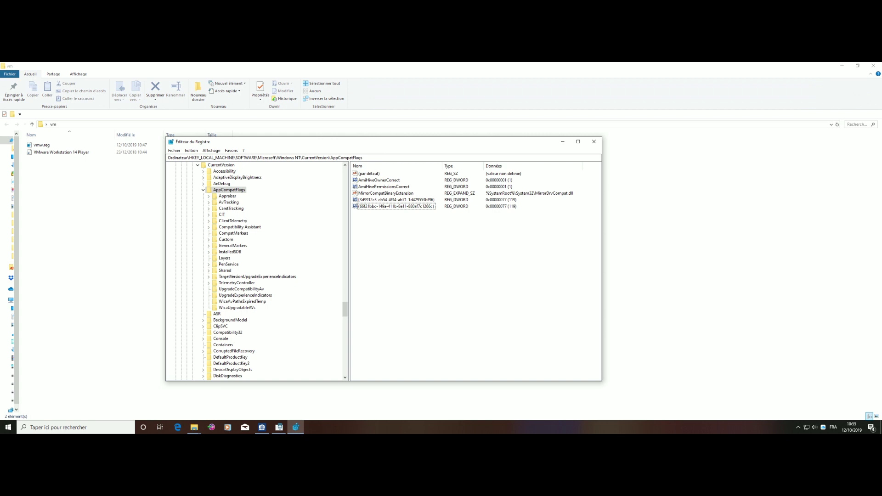
Step: Close the Registry Editor and start VMware Workstation 14 Player, allowing it to make changes to the device
{"action": "key", "text": "alt+F4"}
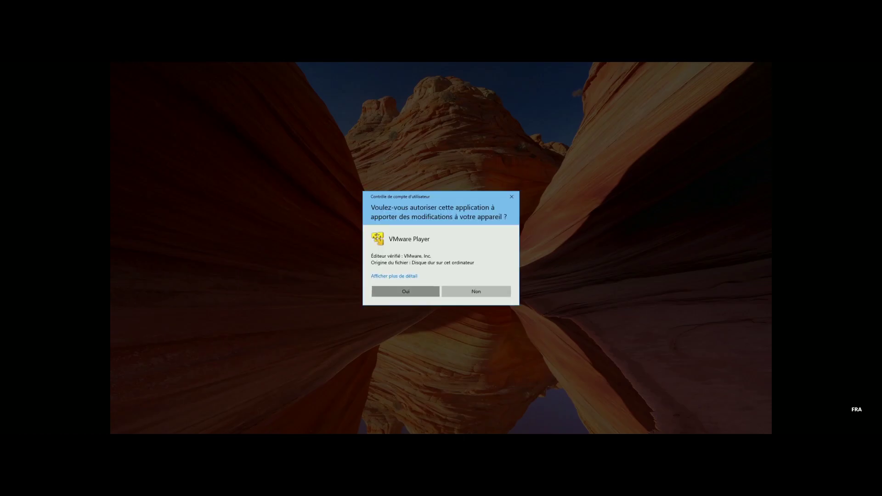
{"action": "left_click", "coordinate": [405, 291]}
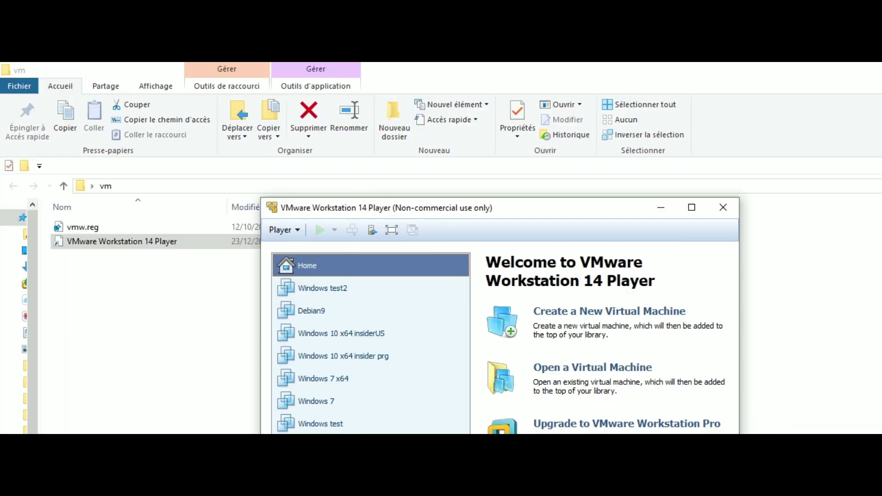